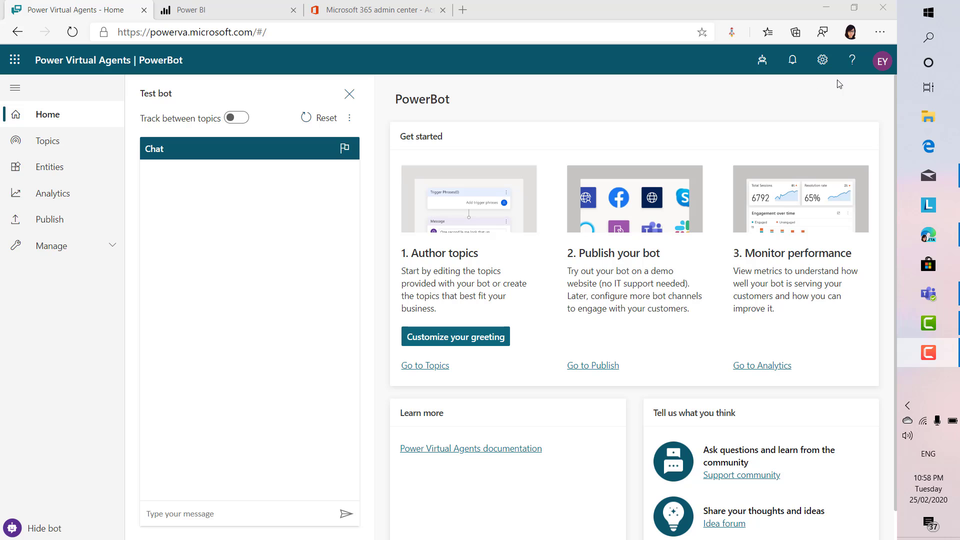
# Step: Publish the latest content of the PowerBot chatbot in Power Virtual Agents
pyautogui.click(216, 18)
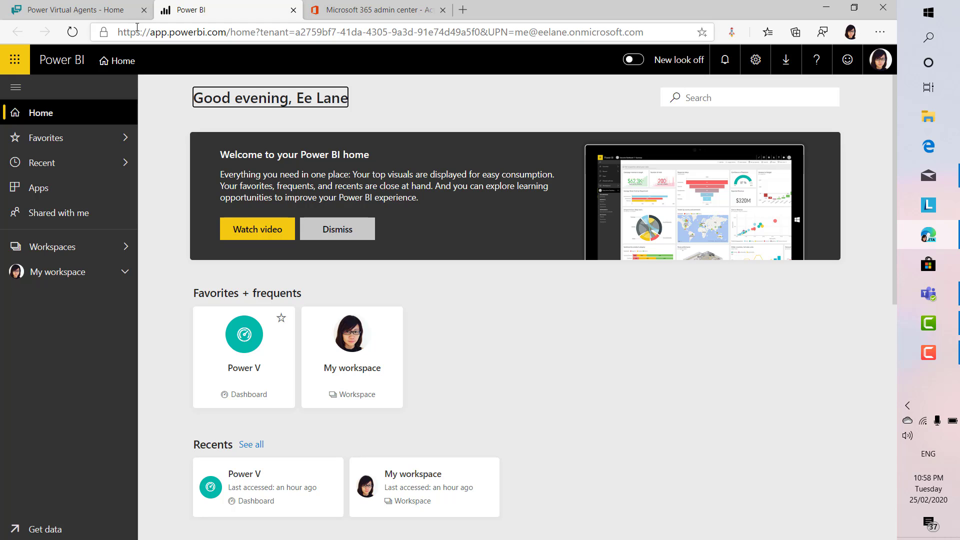
pyautogui.click(107, 5)
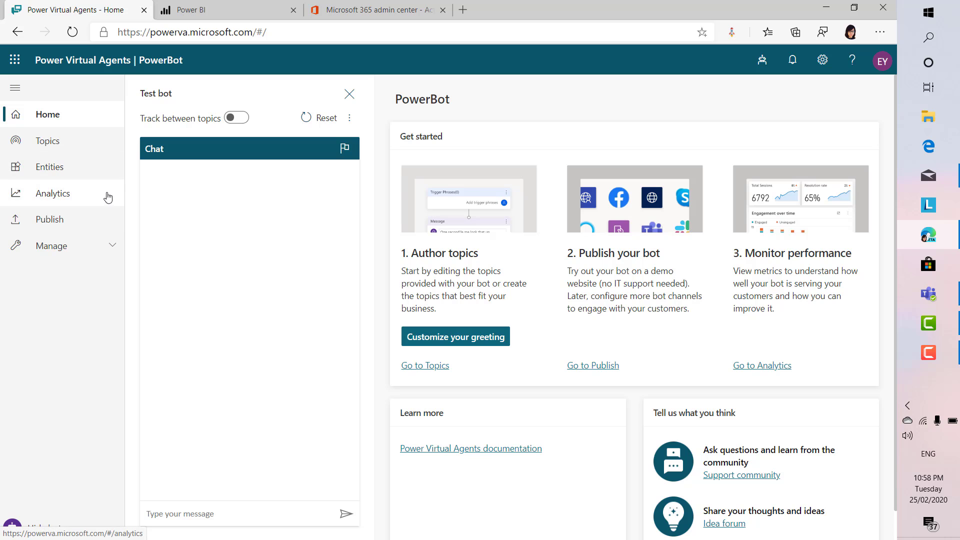
pyautogui.click(86, 221)
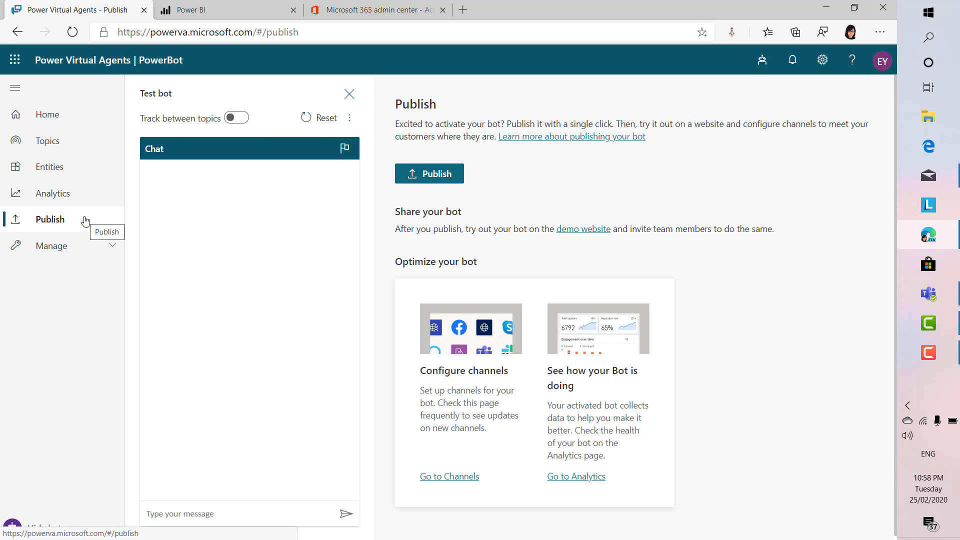
pyautogui.click(438, 174)
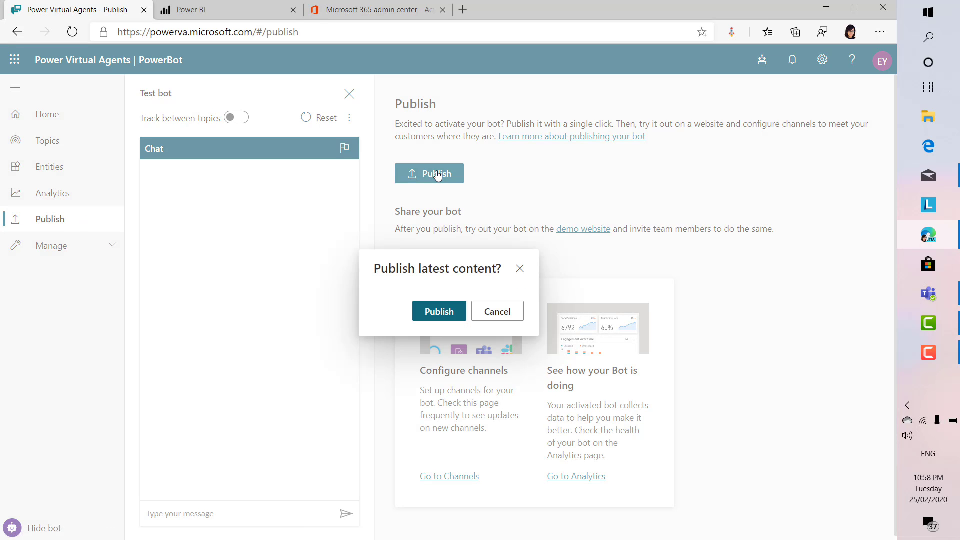
pyautogui.click(441, 312)
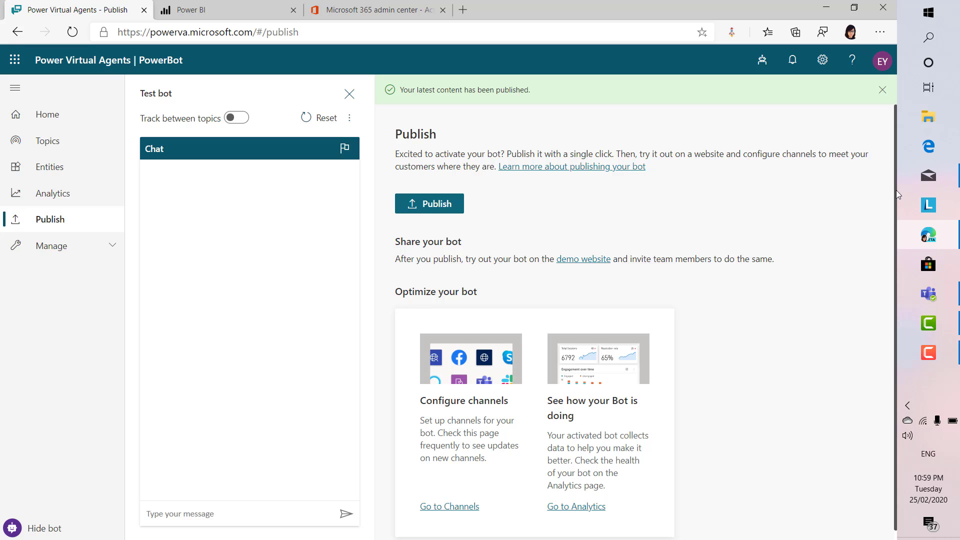
# Step: Open the bot's Custom website channel and copy only the iframe element from its embed code
pyautogui.scroll(-1, 896, 190)
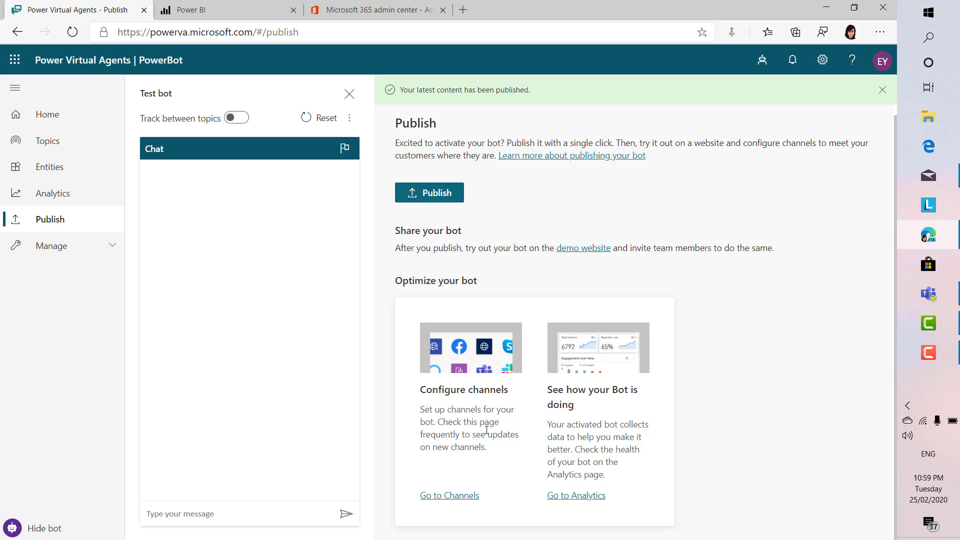
pyautogui.click(448, 497)
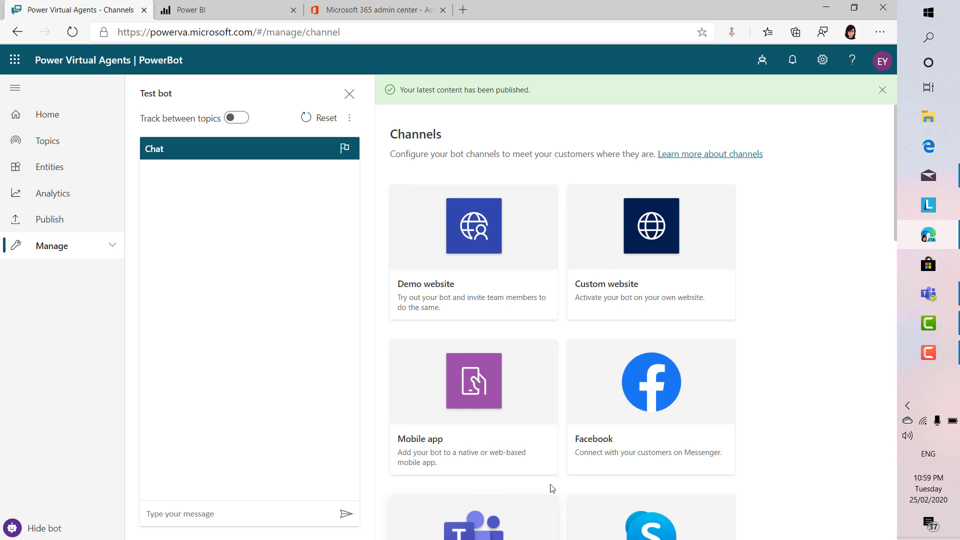
pyautogui.click(650, 242)
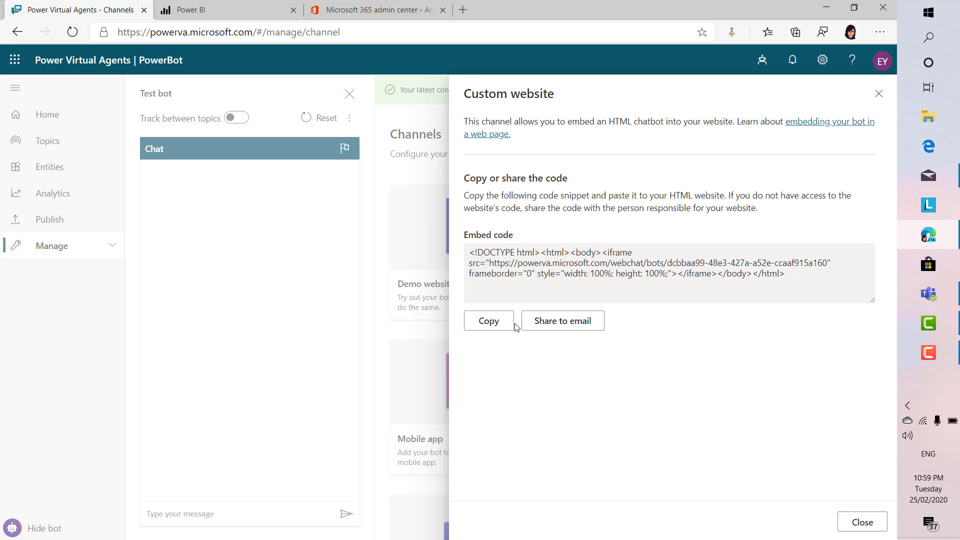
pyautogui.click(497, 323)
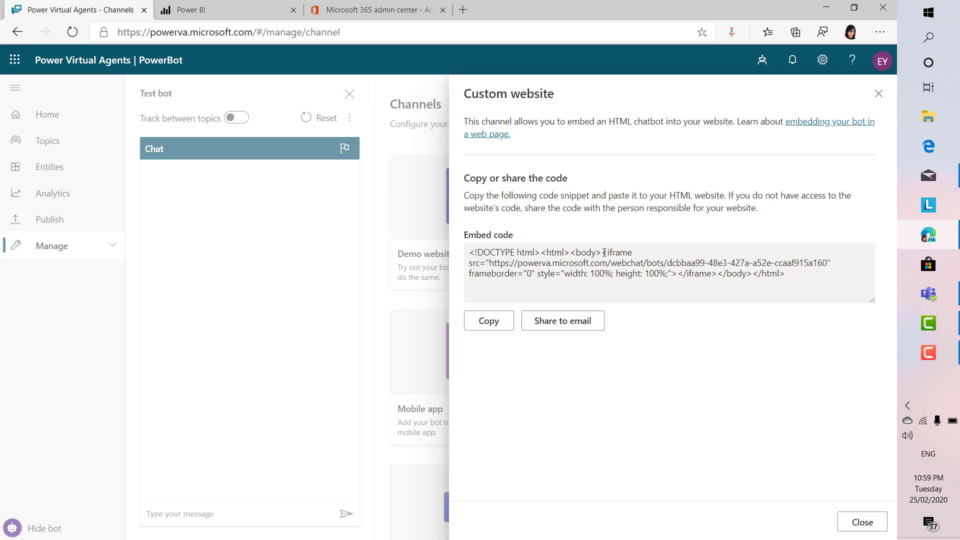
pyautogui.moveTo(604, 252); pyautogui.dragTo(718, 285)
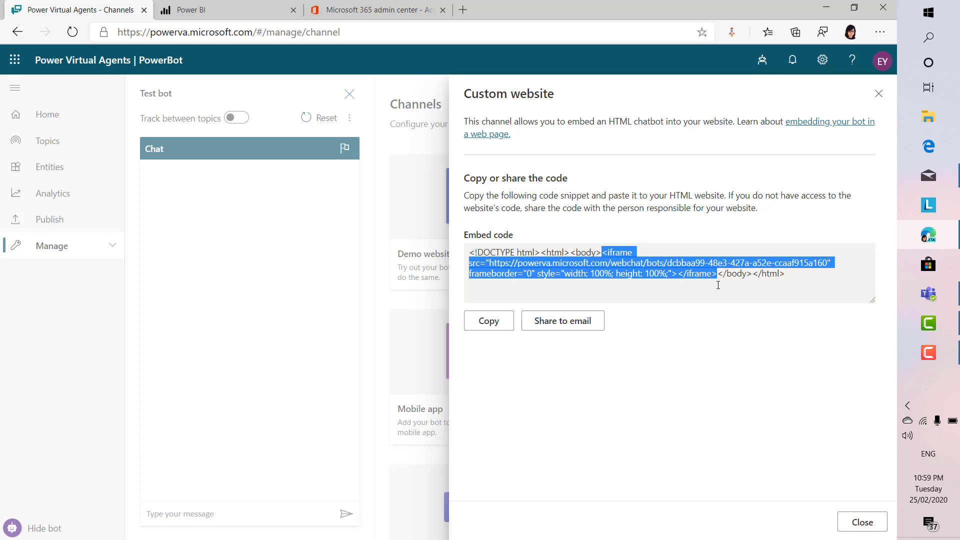
pyautogui.rightClick(677, 276)
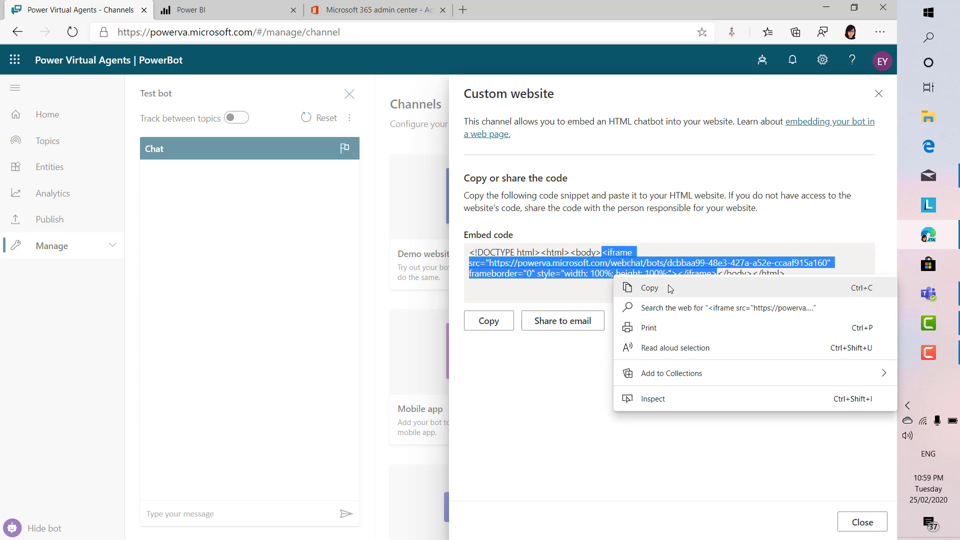
pyautogui.click(669, 287)
# Step: Switch to Power BI and create a dashboard named "29 Days PowerBot" in My workspace
pyautogui.click(264, 2)
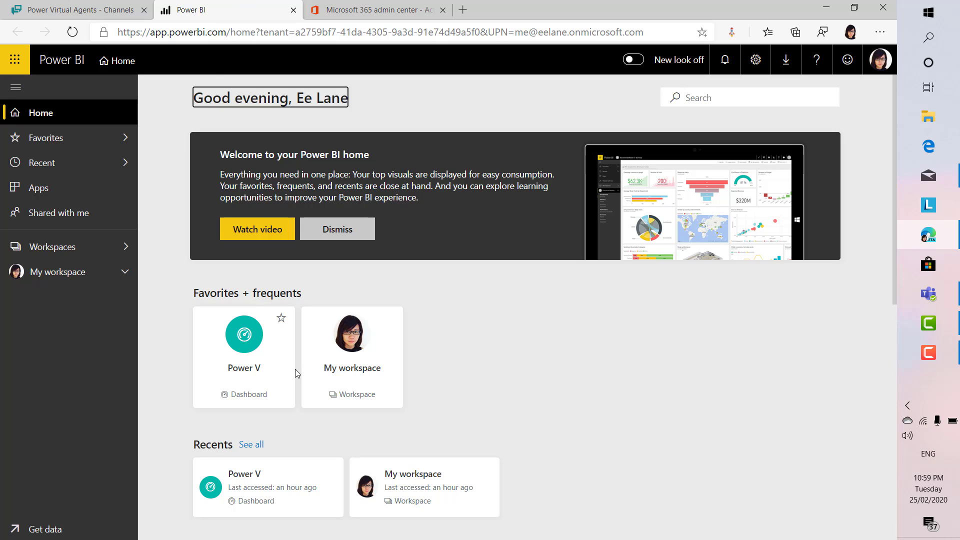
pyautogui.click(356, 358)
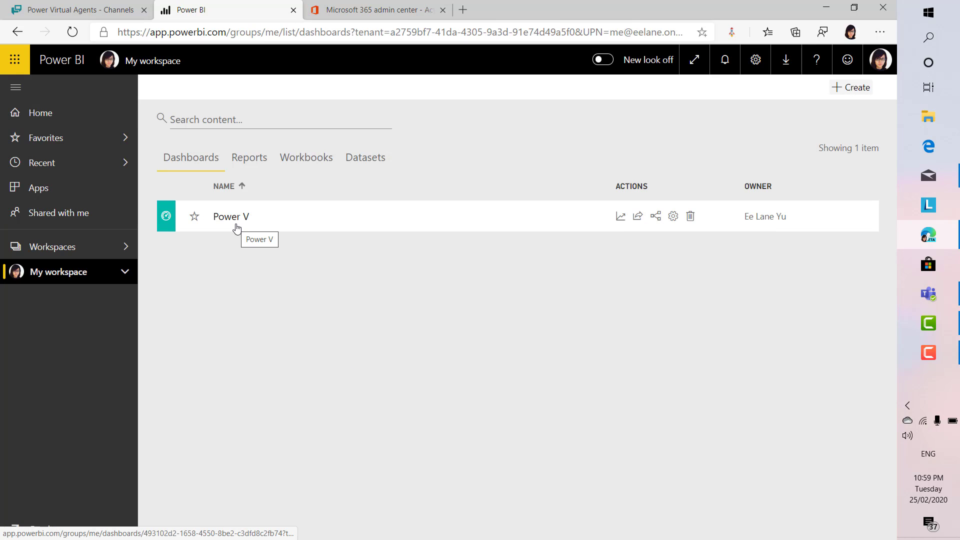
pyautogui.click(856, 88)
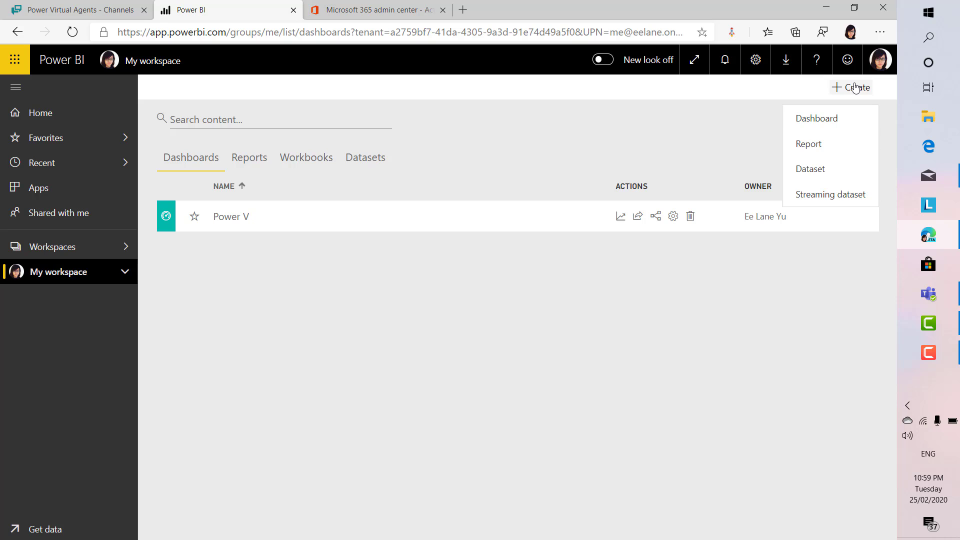
pyautogui.click(814, 120)
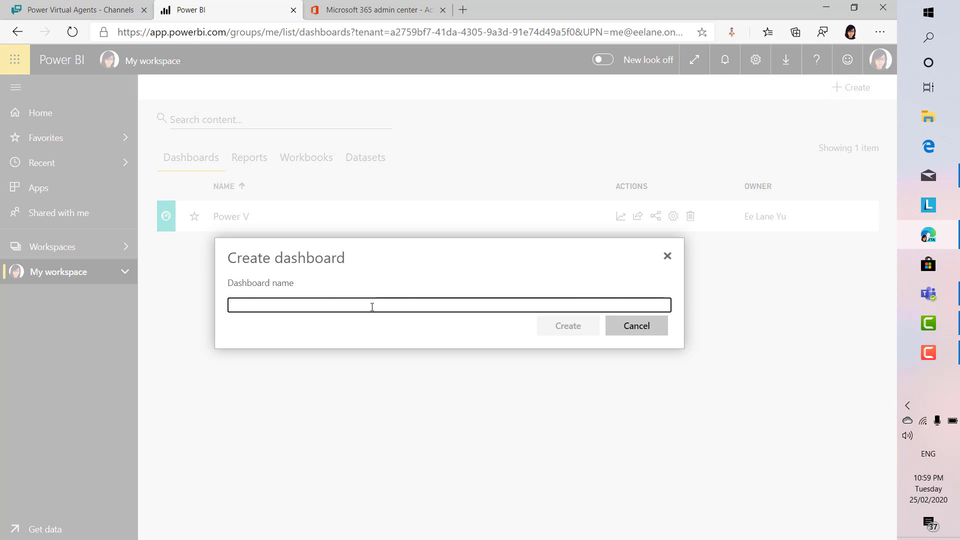
pyautogui.write('29 Day')
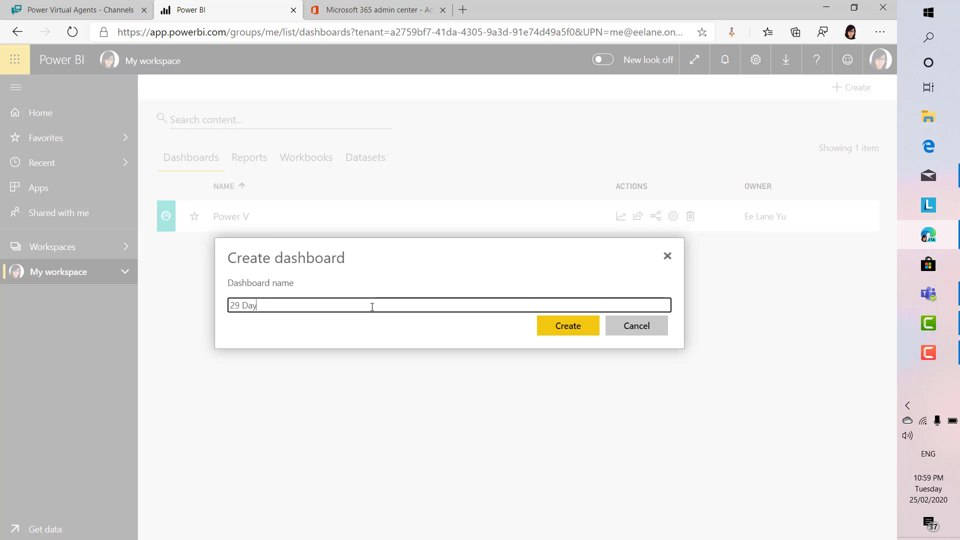
pyautogui.write('s Bot')
pyautogui.press('BackSpace')
pyautogui.press('BackSpace')
pyautogui.press('BackSpace')
pyautogui.write('PowerBot')
pyautogui.click(566, 328)
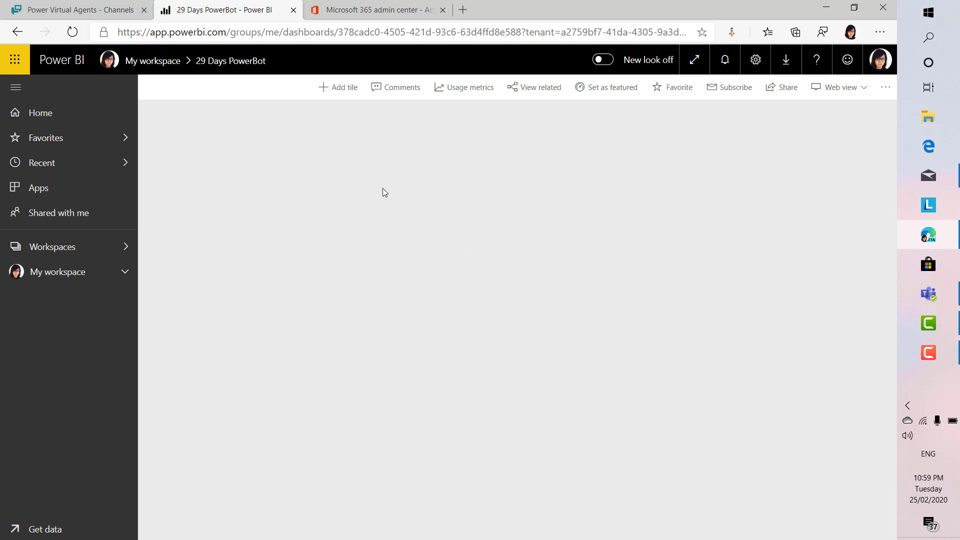
# Step: Add a web content tile to the dashboard, using the copied iframe code as its embed code
pyautogui.click(337, 86)
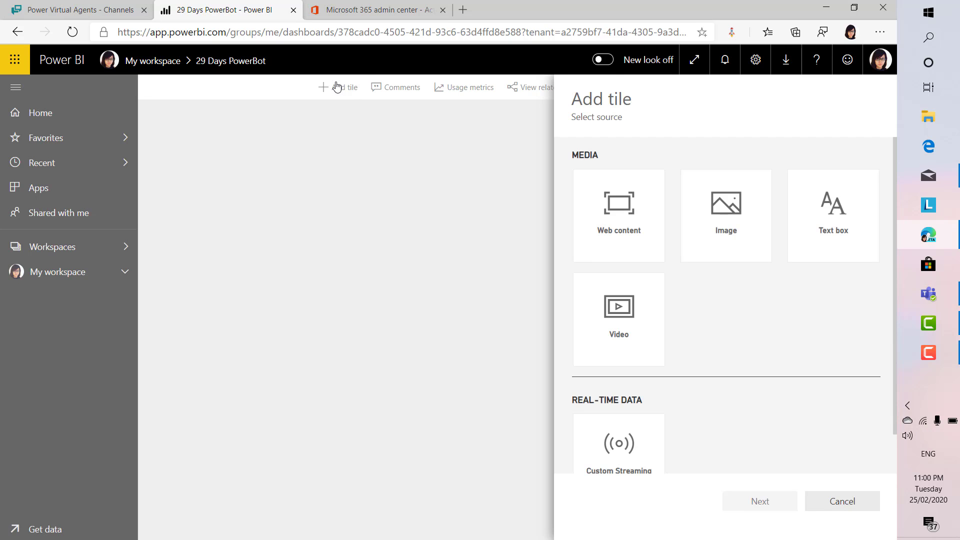
pyautogui.click(616, 210)
pyautogui.click(760, 501)
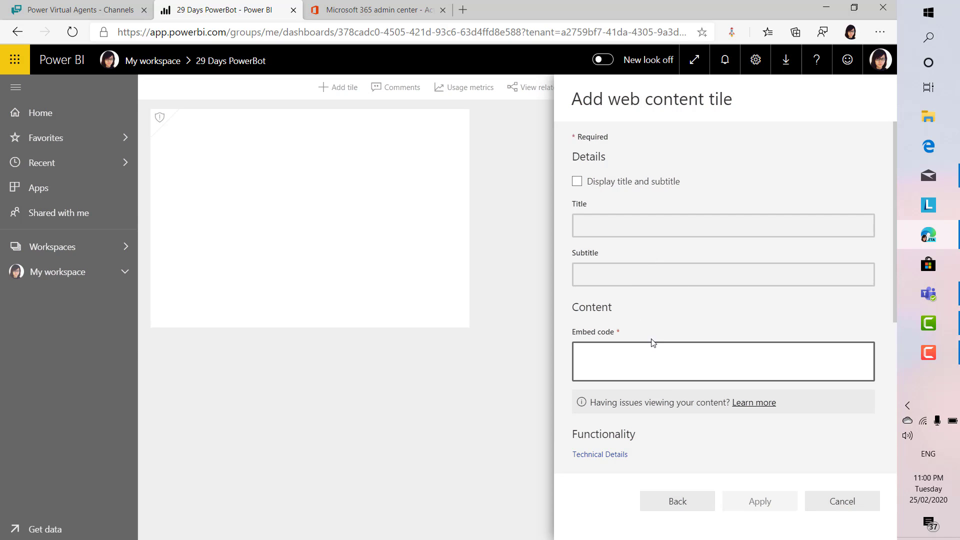
pyautogui.click(649, 348)
pyautogui.click(656, 261)
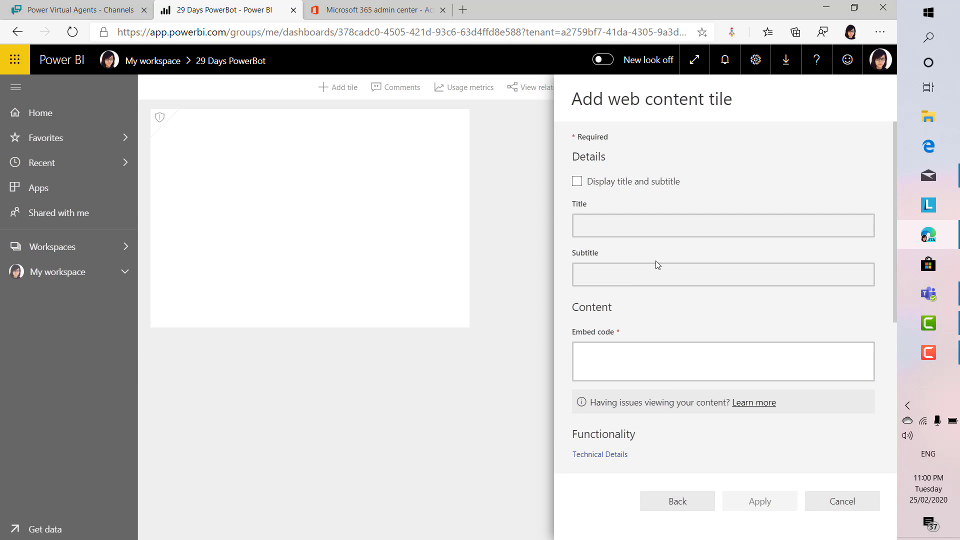
pyautogui.click(629, 348)
pyautogui.rightClick(628, 347)
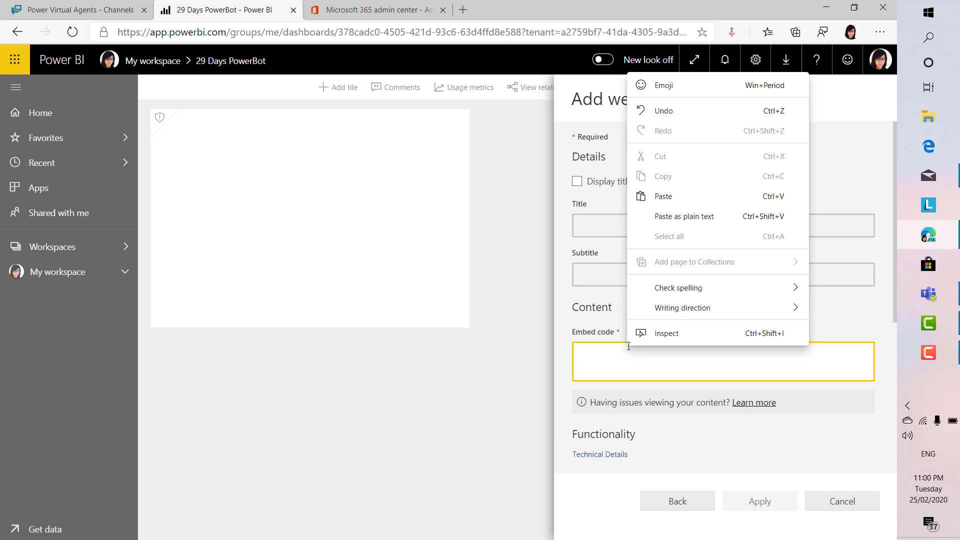
pyautogui.click(621, 350)
pyautogui.hotkey('ctrl', 'v')
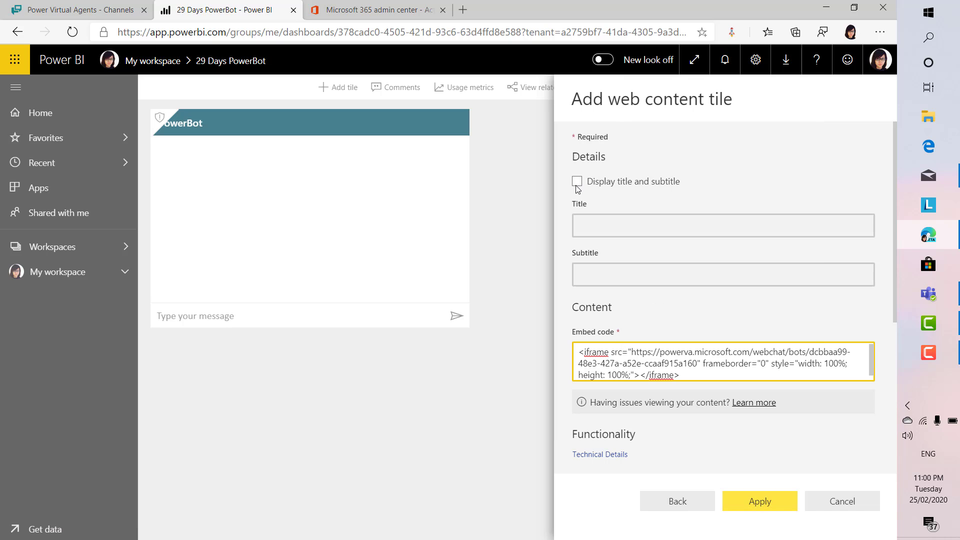
pyautogui.click(782, 507)
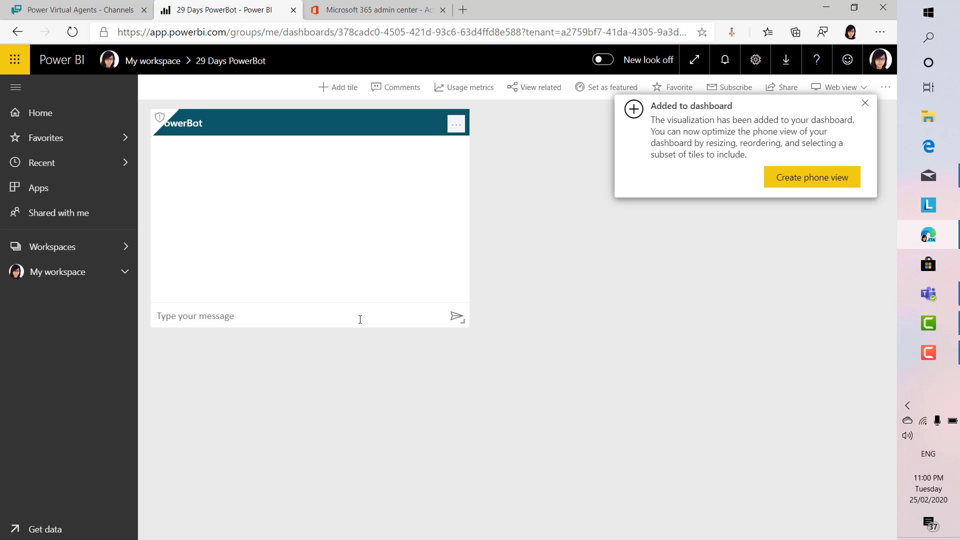
# Step: Test the embedded PowerBot chat by sending the messages "Hello" and "Website"
pyautogui.write('Hello')
pyautogui.press('Return')
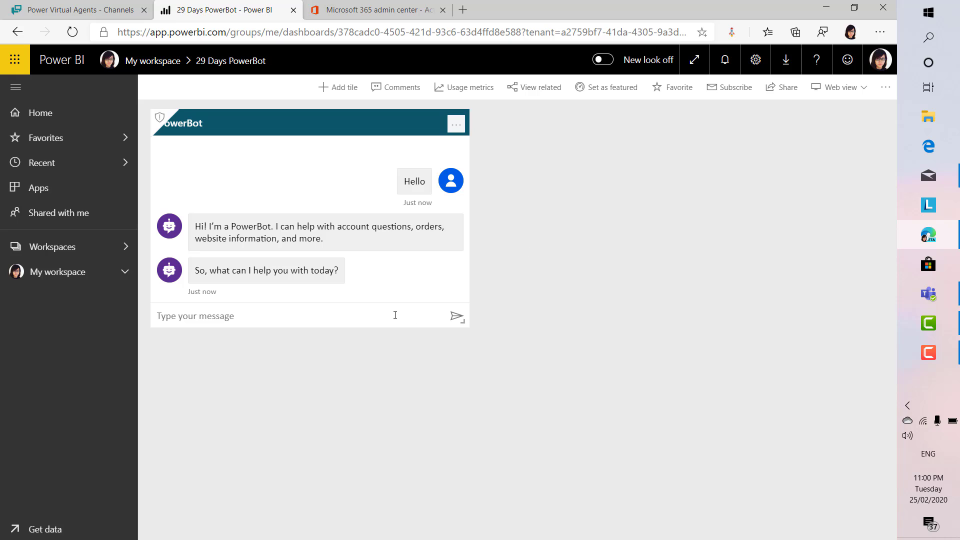
pyautogui.write('Website')
pyautogui.press('Return')
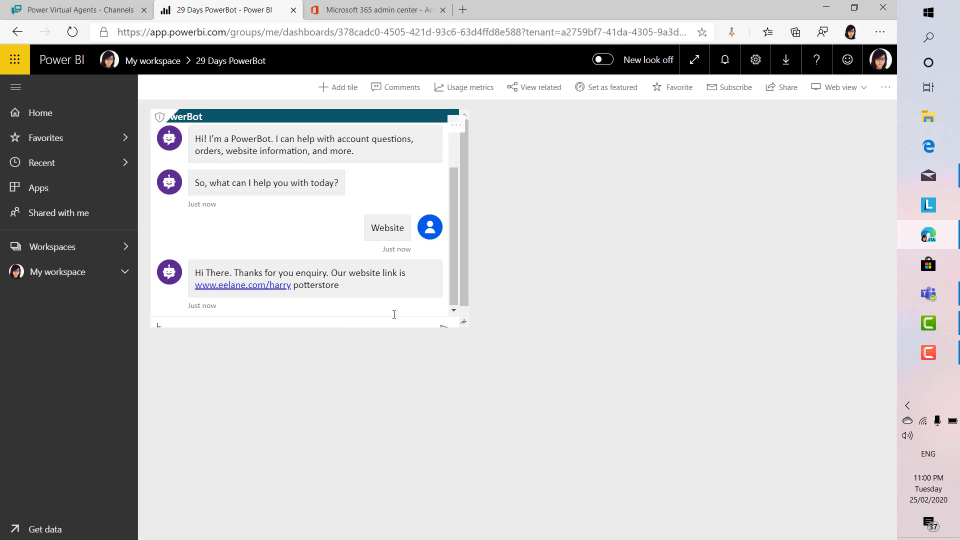
# Step: Edit the PowerBot tile's details and set the iframe width in the embed code to 500px
pyautogui.click(459, 126)
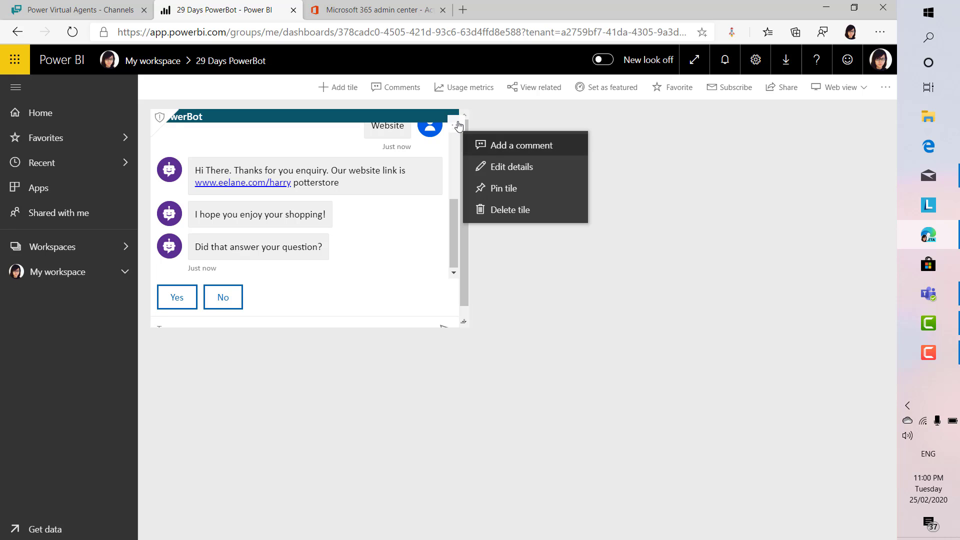
pyautogui.click(497, 166)
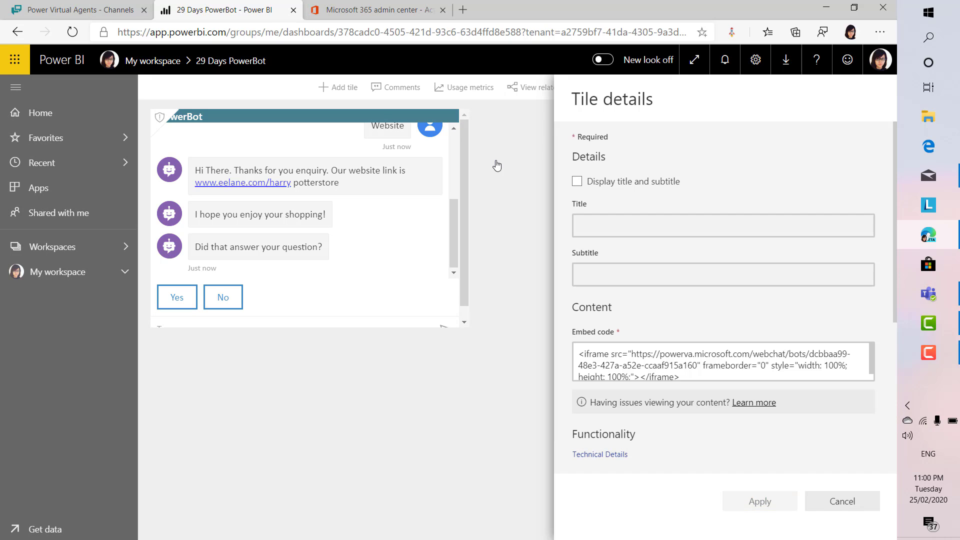
pyautogui.click(838, 365)
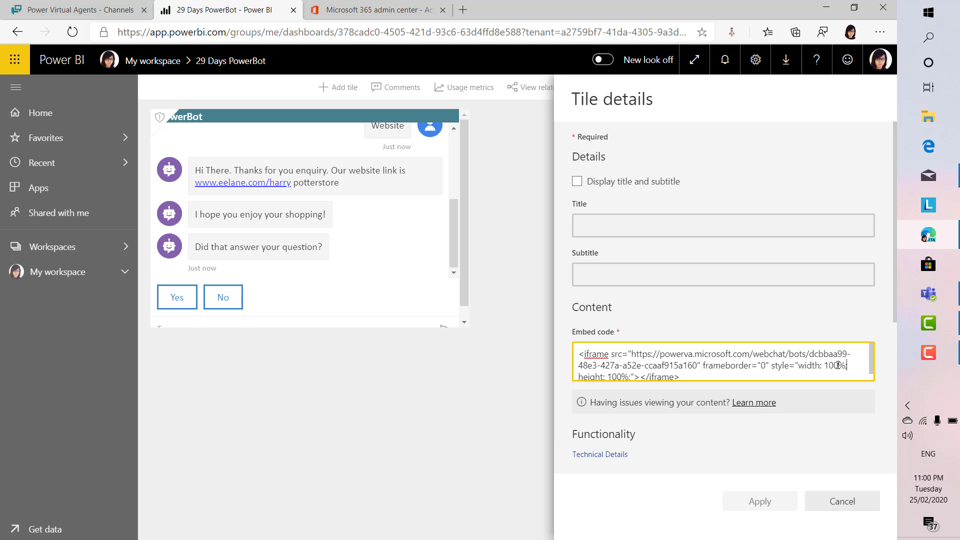
pyautogui.press('BackSpace')
pyautogui.press('BackSpace')
pyautogui.press('BackSpace')
pyautogui.press('BackSpace')
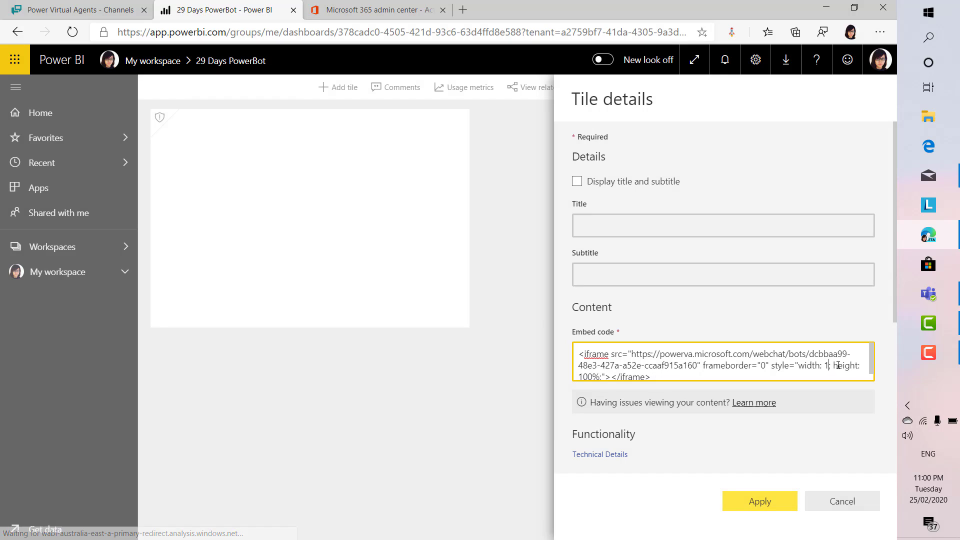
pyautogui.write('500px')
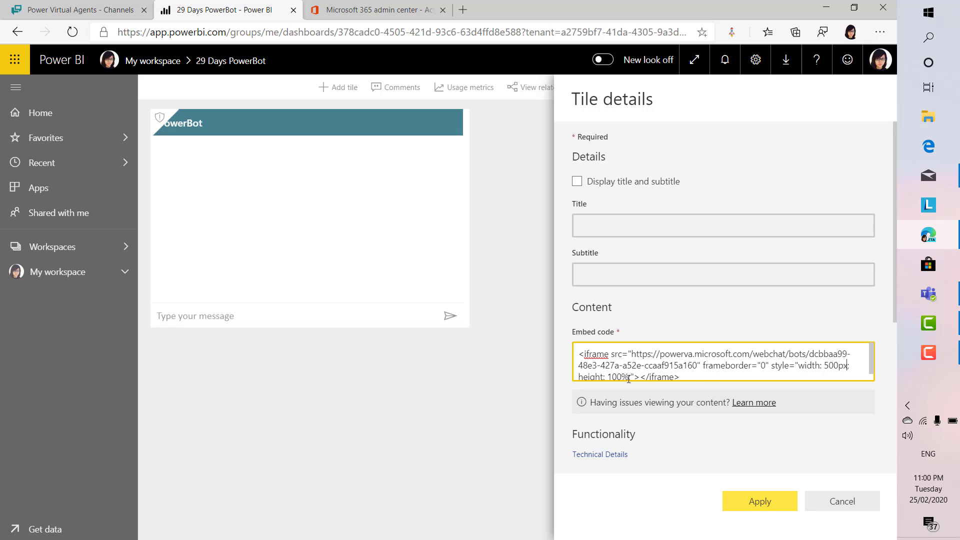
# Step: Set the iframe height in the tile's embed code to 500px
pyautogui.moveTo(628, 380); pyautogui.dragTo(666, 325)
pyautogui.click(665, 326)
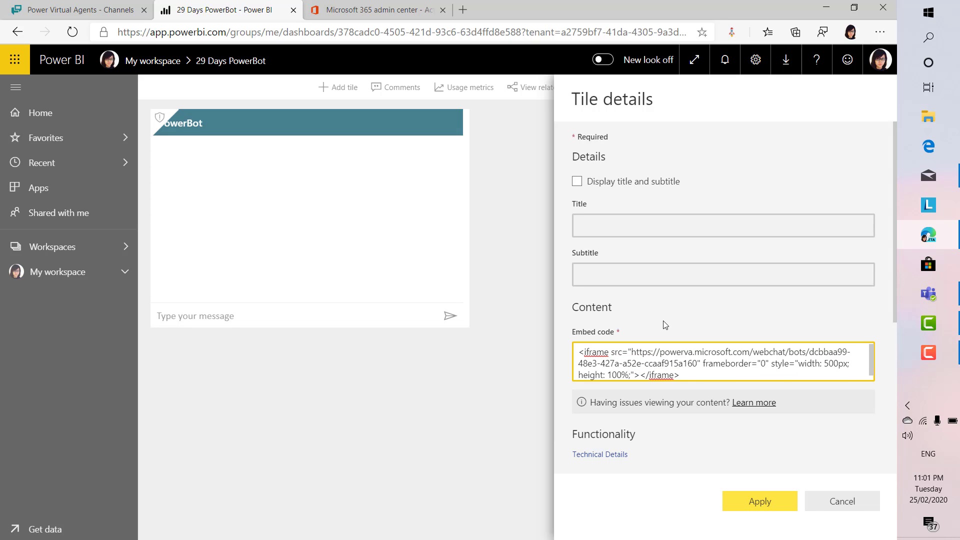
pyautogui.press('BackSpace')
pyautogui.press('BackSpace')
pyautogui.press('BackSpace')
pyautogui.press('BackSpace')
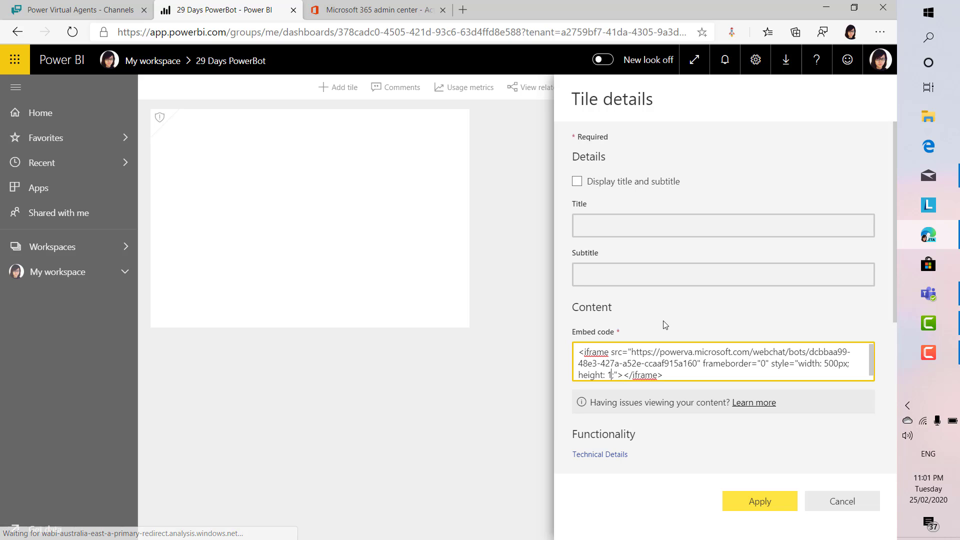
pyautogui.write('500px')
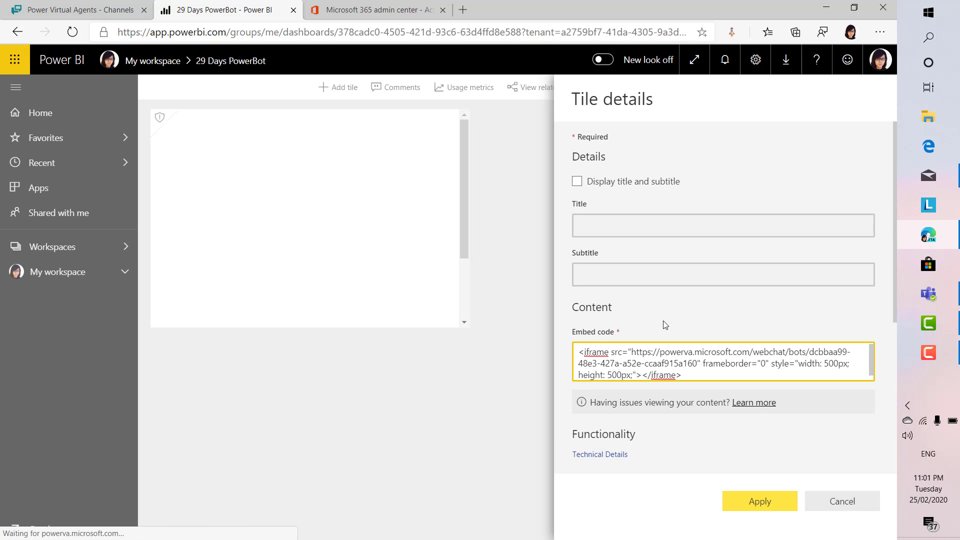
# Step: Set the iframe height in the embed code to 700px and apply the tile changes
pyautogui.press('BackSpace')
pyautogui.press('BackSpace')
pyautogui.press('BackSpace')
pyautogui.press('BackSpace')
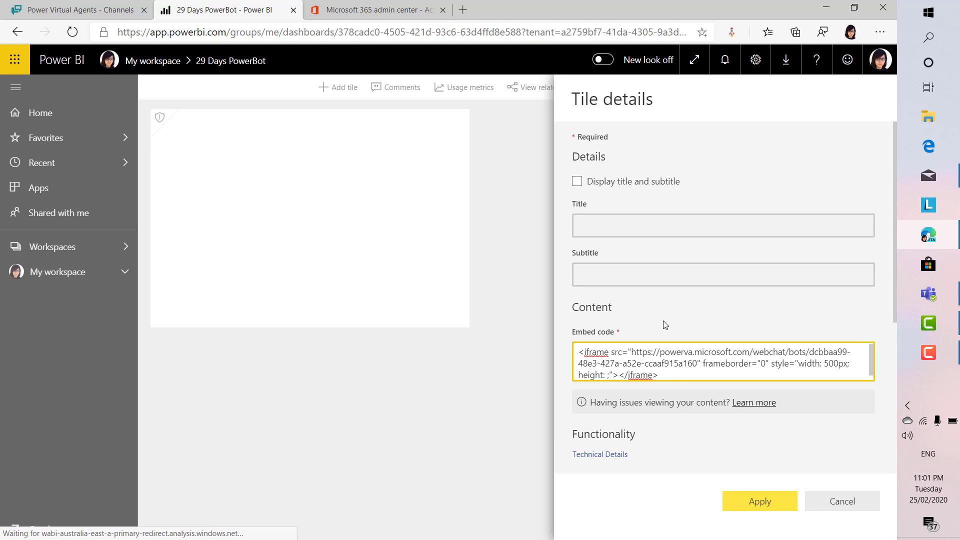
pyautogui.write('700')
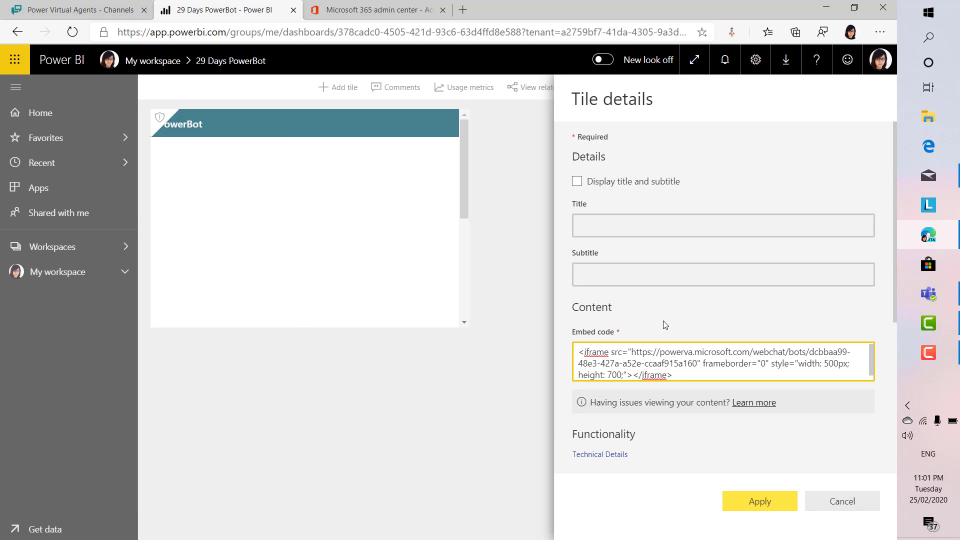
pyautogui.write('px')
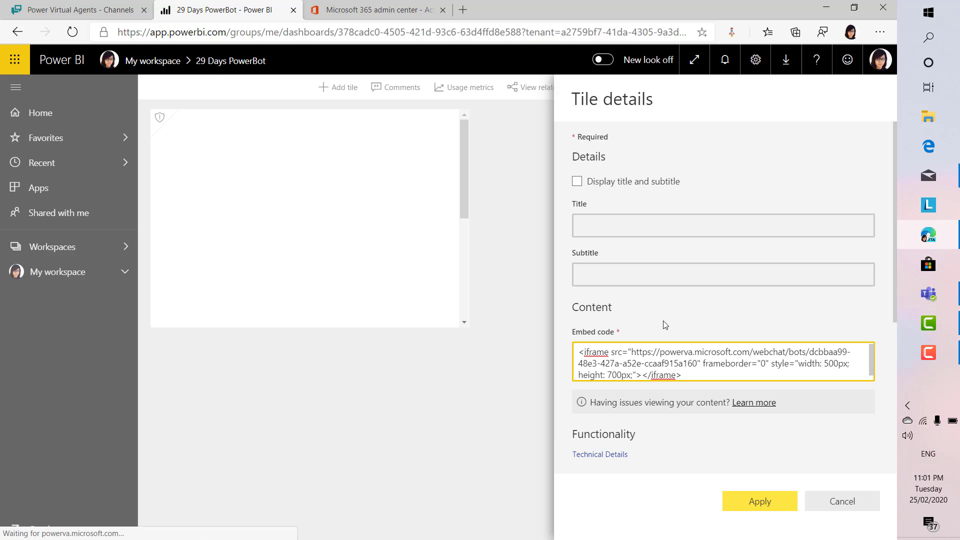
pyautogui.click(759, 498)
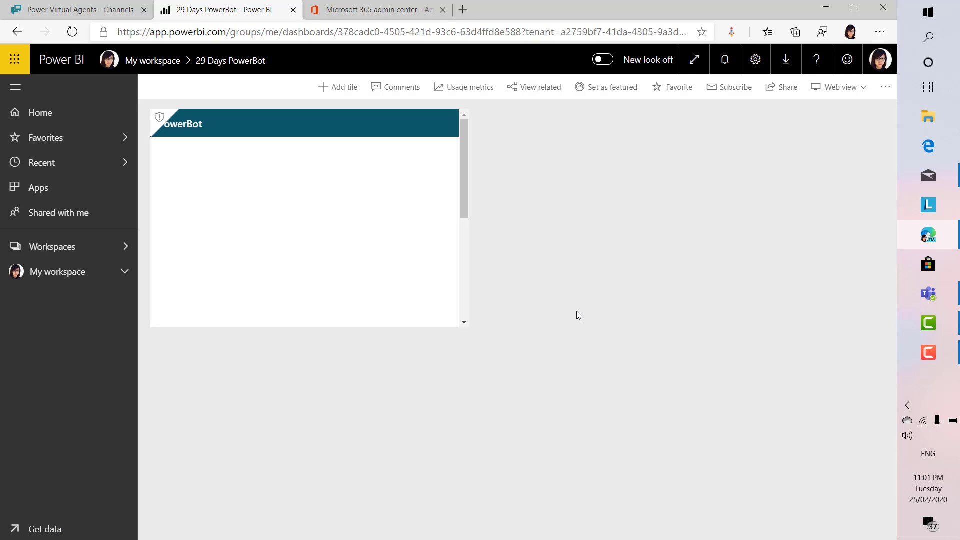
# Step: Place the cursor in the message box of the resized PowerBot chat tile
pyautogui.moveTo(465, 186); pyautogui.dragTo(473, 344)
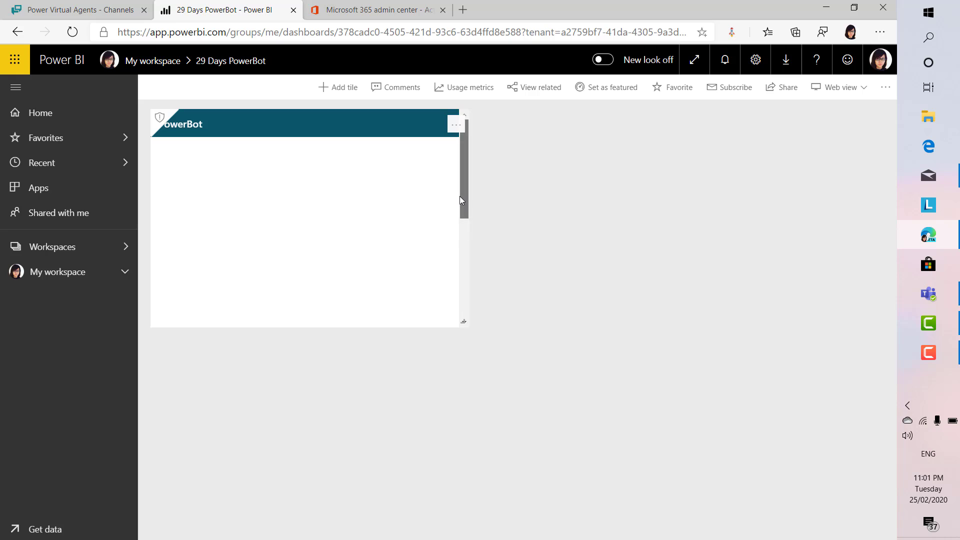
pyautogui.moveTo(461, 196); pyautogui.dragTo(458, 294)
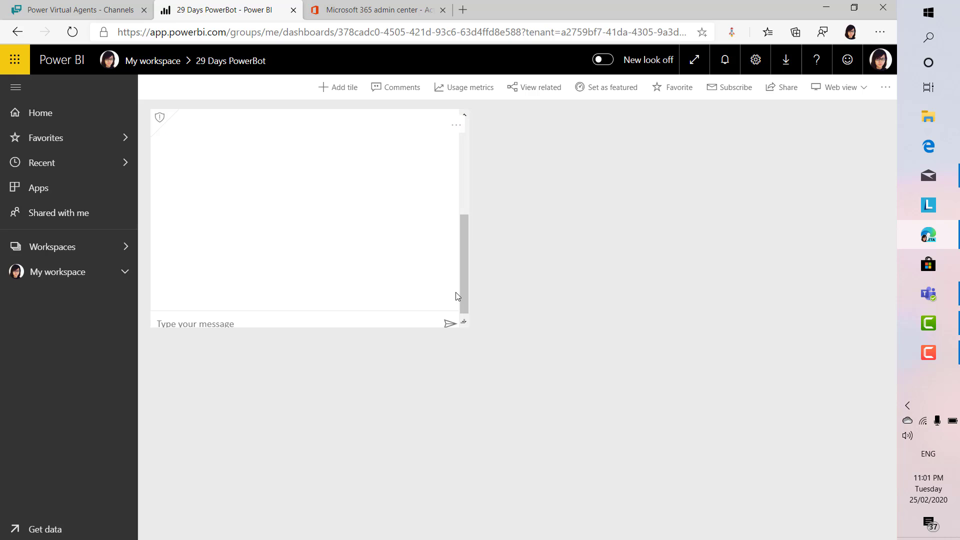
pyautogui.click(416, 322)
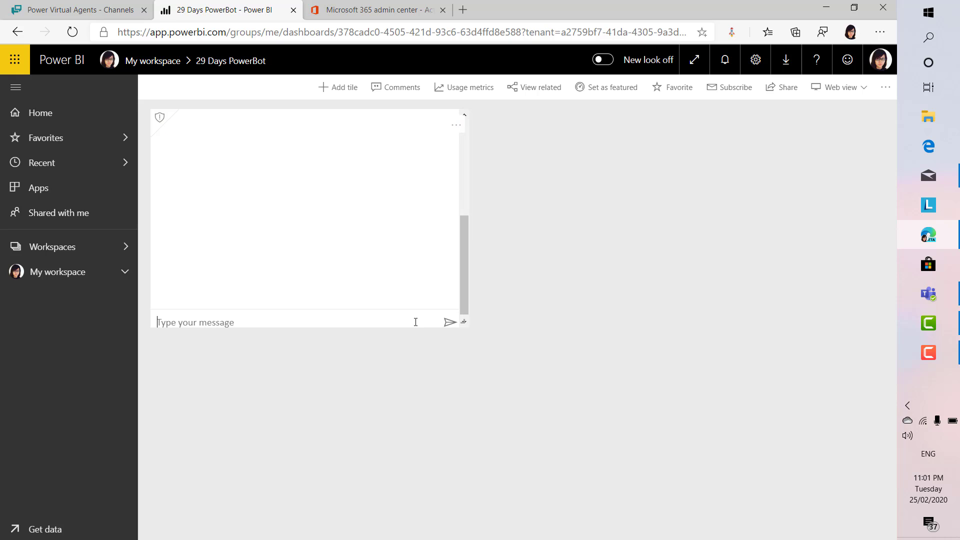